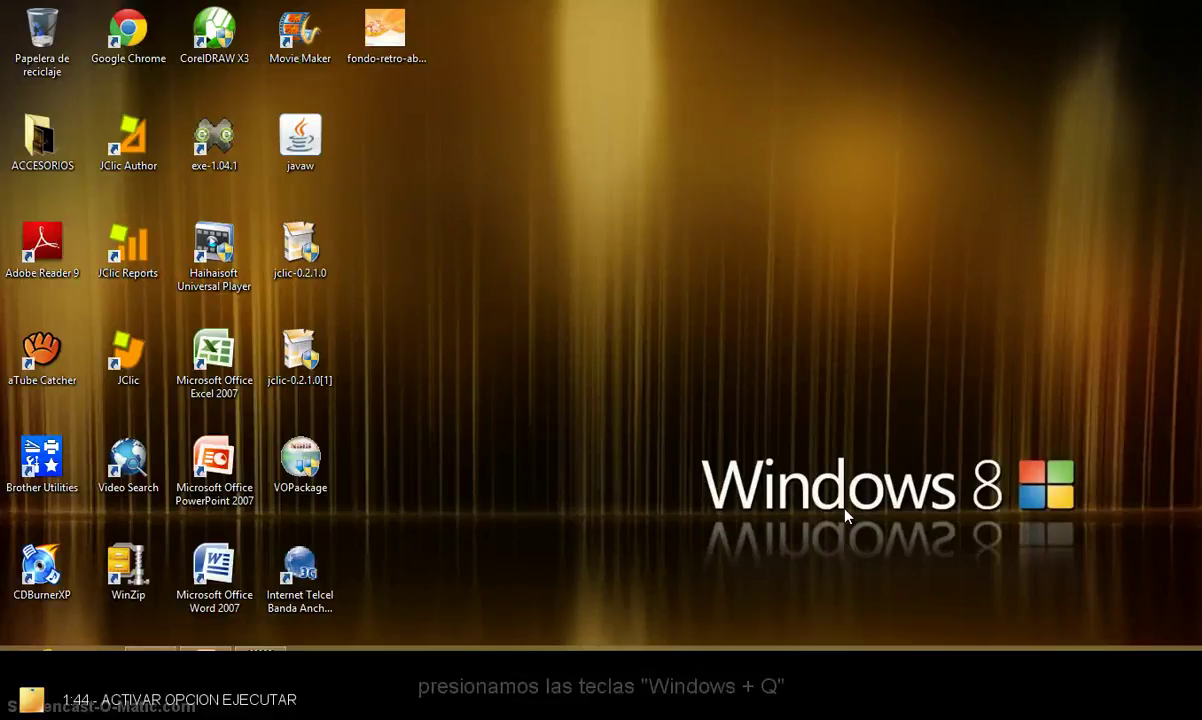
{"action": "key", "text": "super+q"}
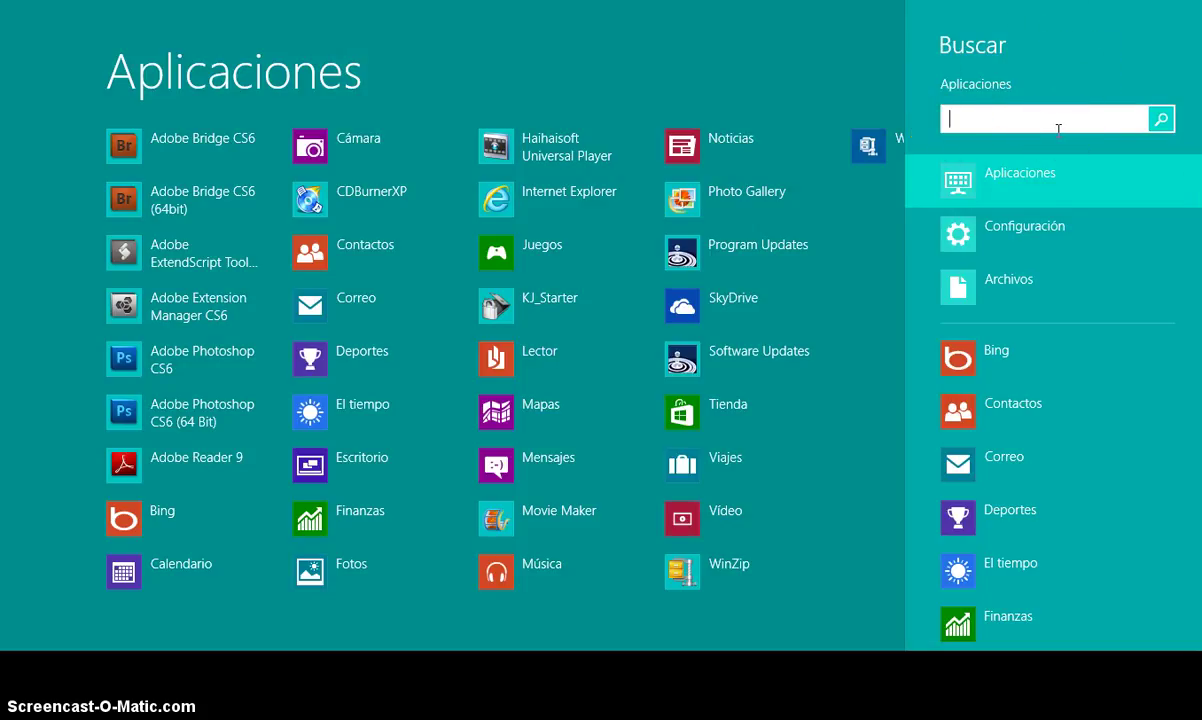
{"action": "type", "text": "EJEC"}
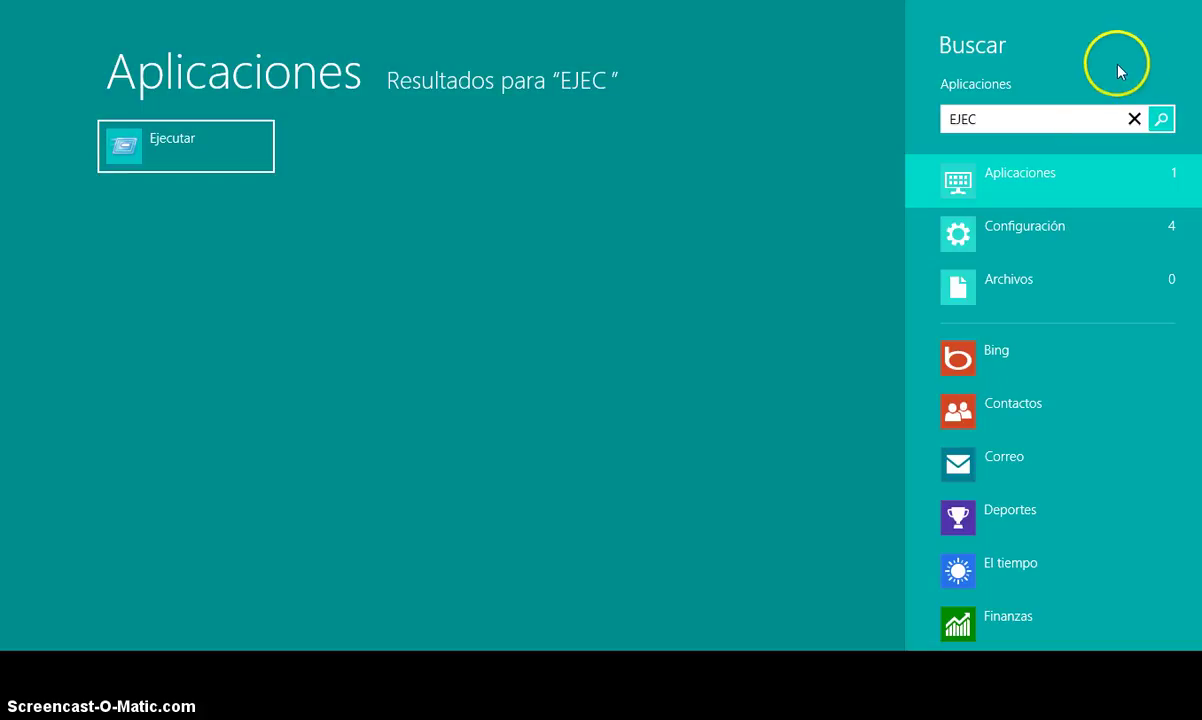
{"action": "double_click", "coordinate": [995, 119]}
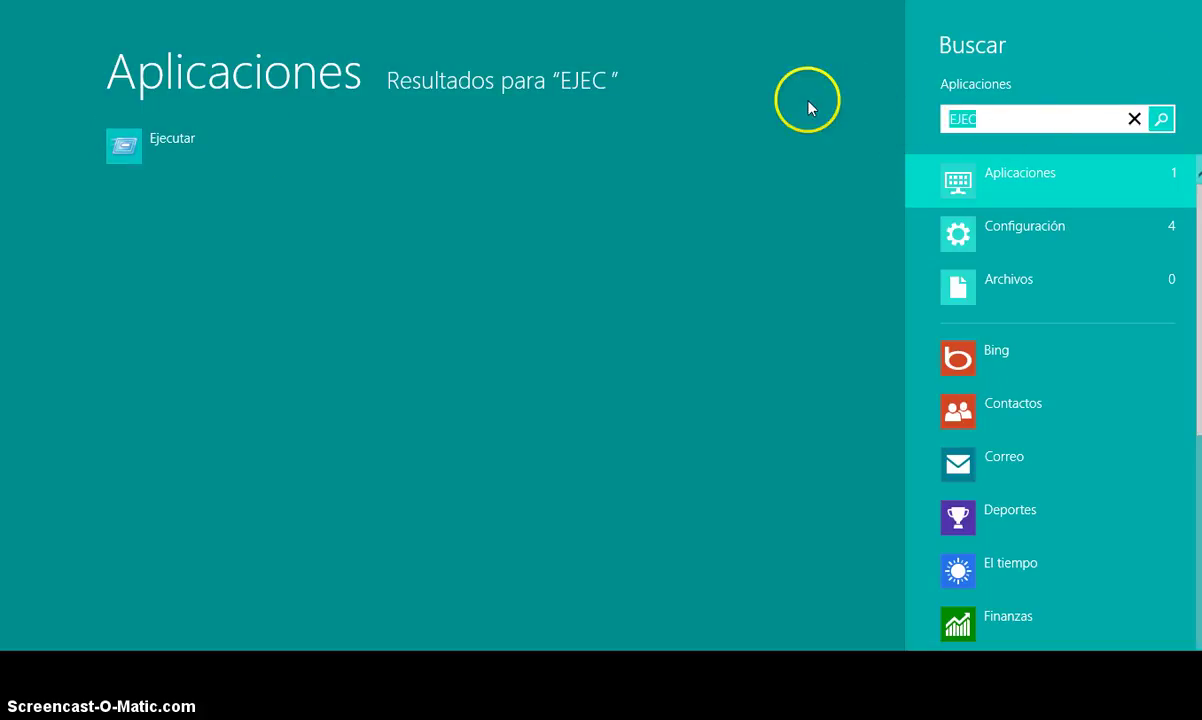
{"action": "left_click", "coordinate": [166, 158]}
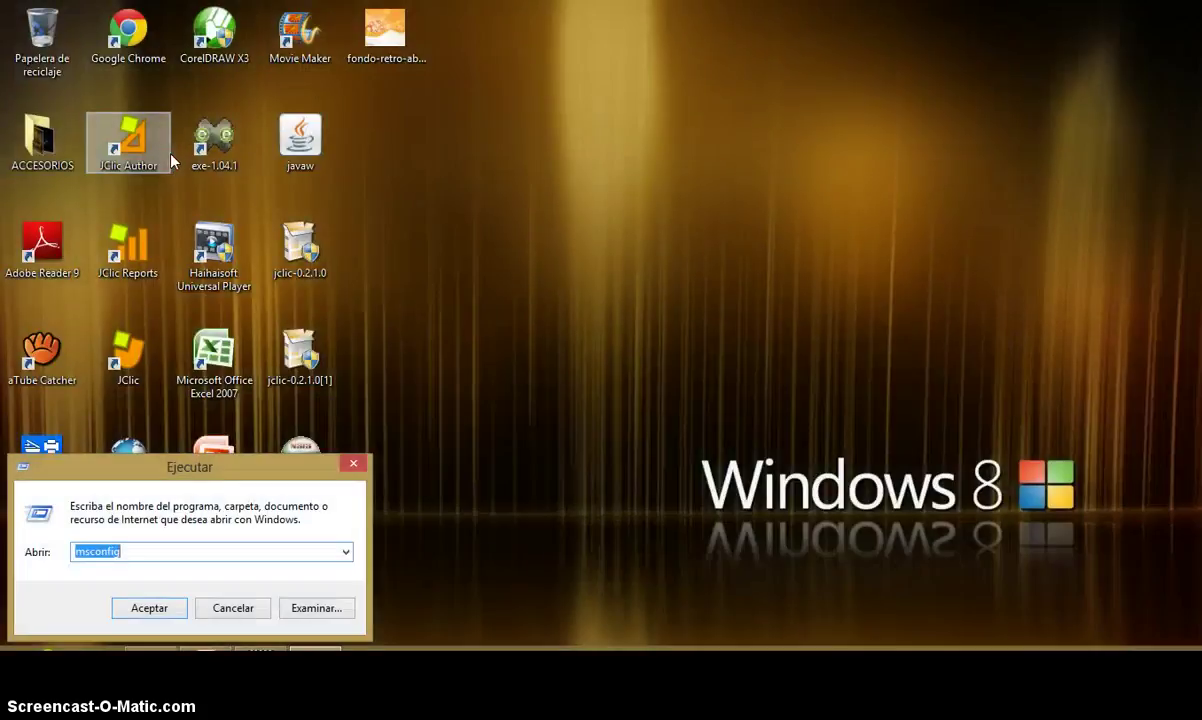
{"action": "key", "text": "BackSpace"}
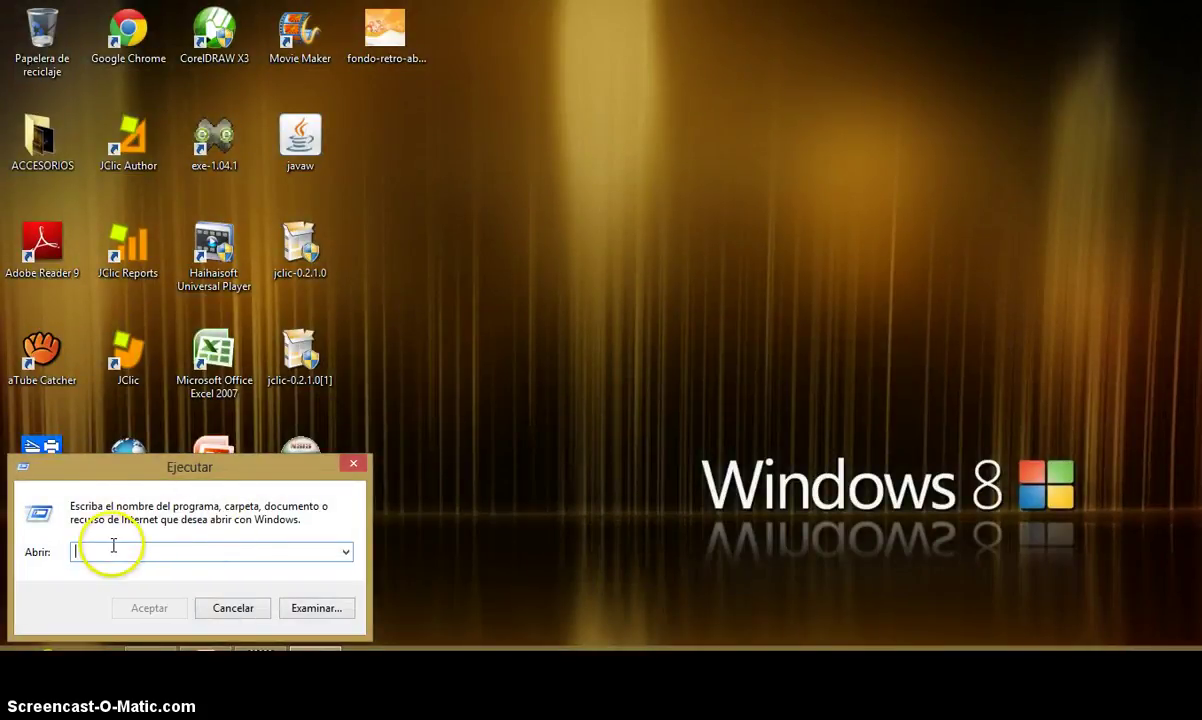
{"action": "left_click_drag", "start_coordinate": [172, 482], "coordinate": [832, 134]}
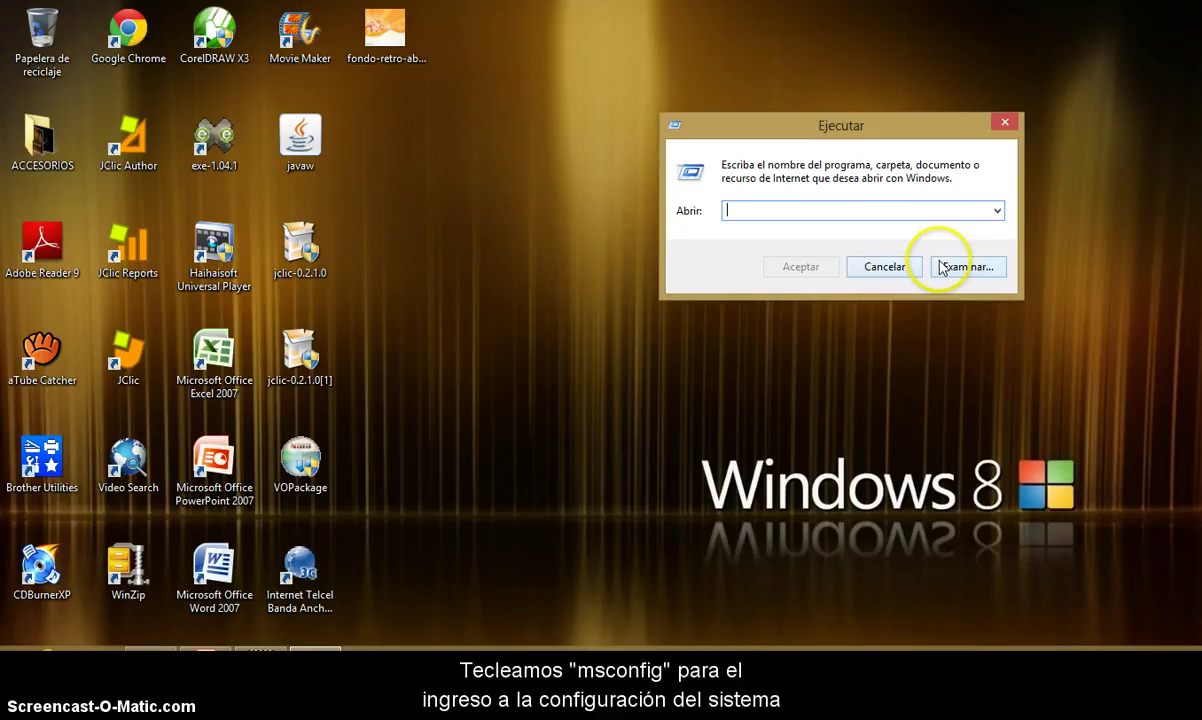
{"action": "left_click", "coordinate": [1005, 123]}
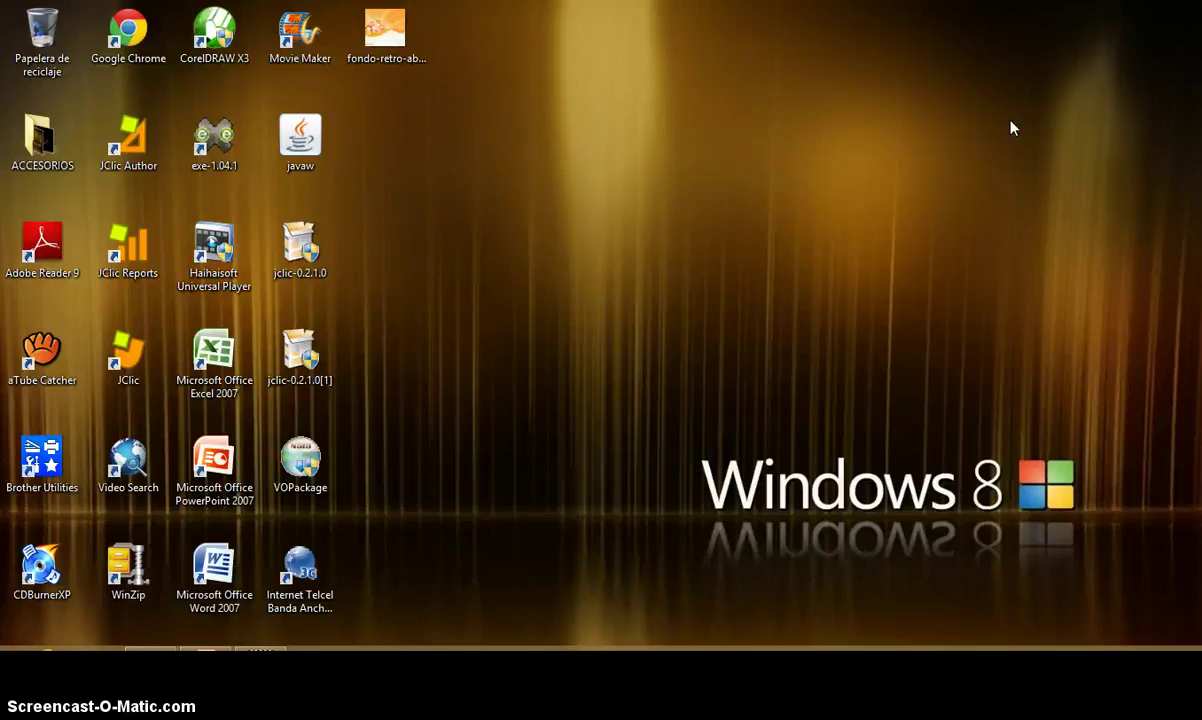
Open the Run dialog, move it to a clear area of the desktop, and launch msconfig.
{"action": "key", "text": "super+r"}
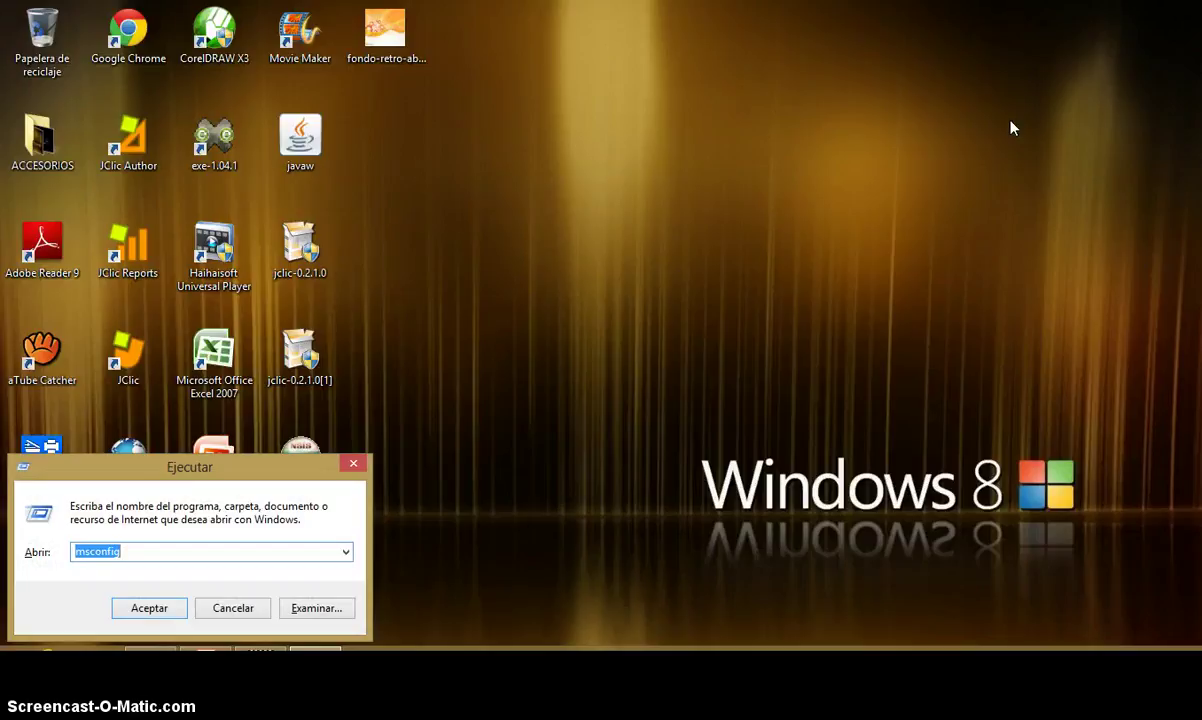
{"action": "key", "text": "BackSpace"}
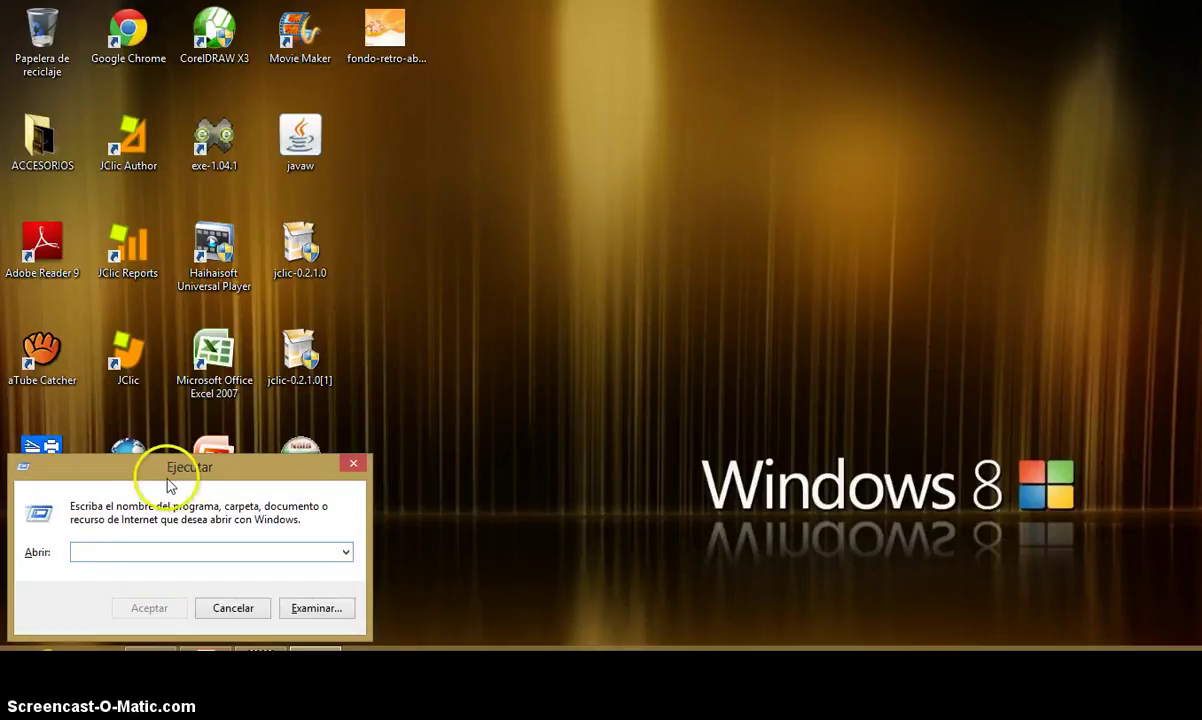
{"action": "left_click_drag", "start_coordinate": [166, 461], "coordinate": [189, 459]}
{"action": "left_click_drag", "start_coordinate": [300, 445], "coordinate": [845, 287]}
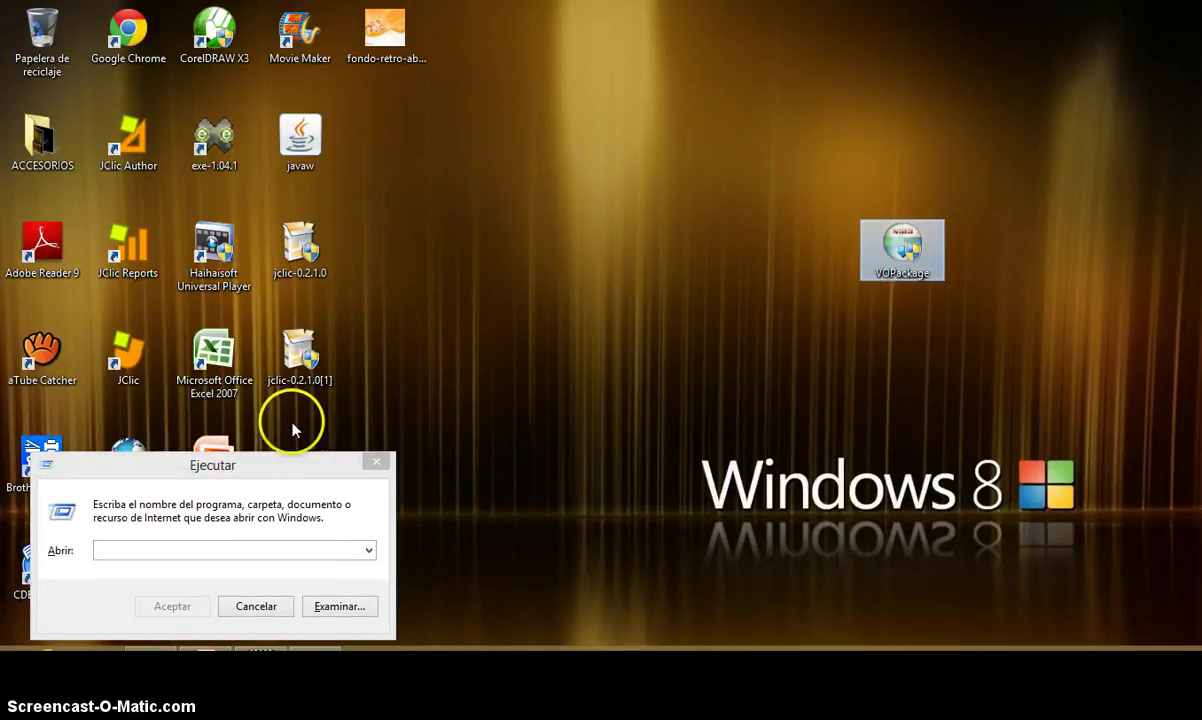
{"action": "left_click_drag", "start_coordinate": [215, 462], "coordinate": [876, 157]}
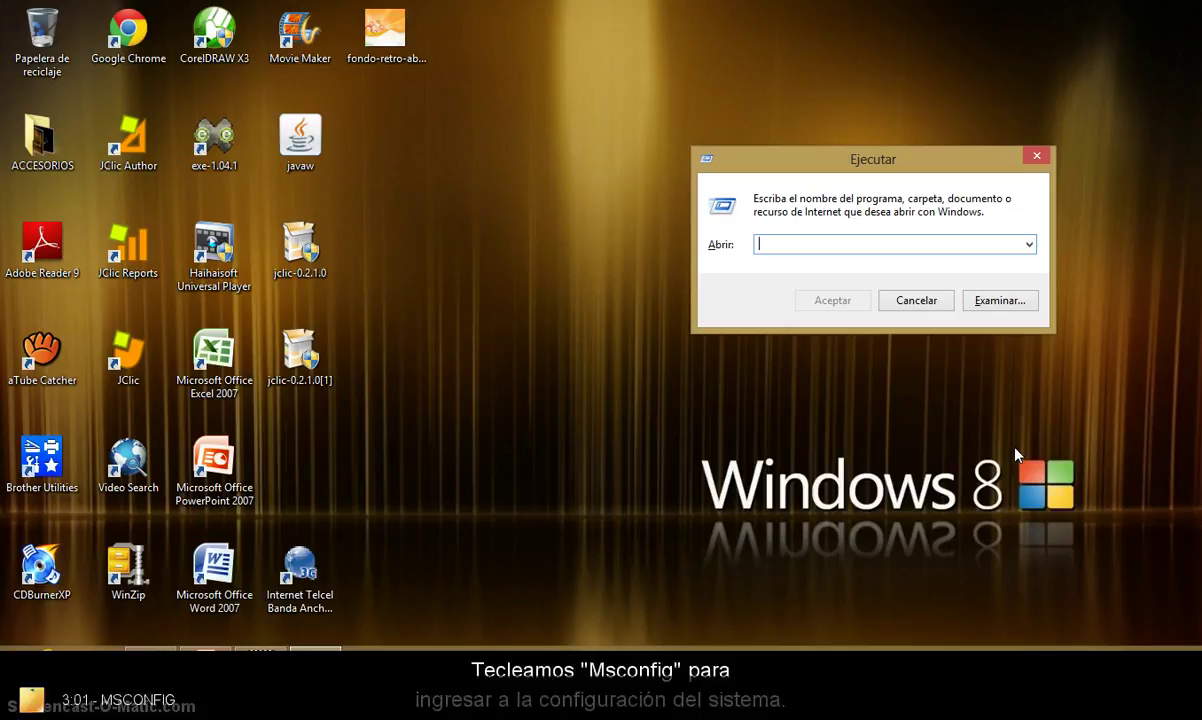
{"action": "type", "text": "M"}
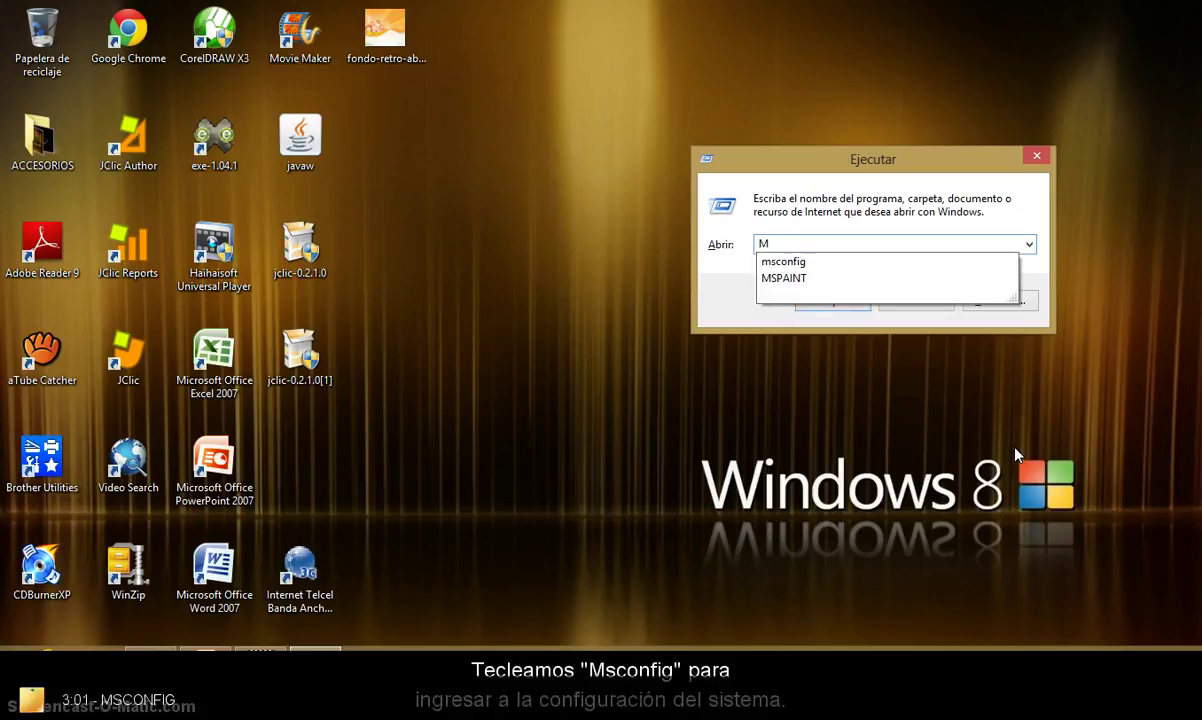
{"action": "type", "text": "S"}
{"action": "key", "text": "Down"}
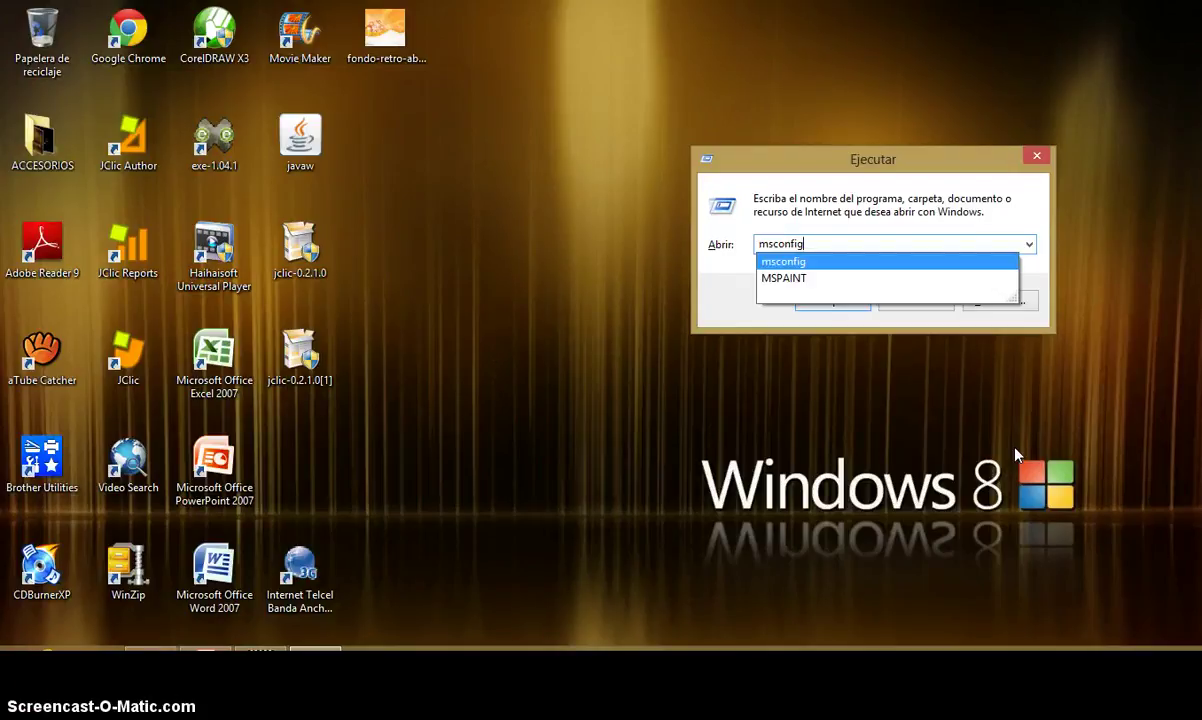
{"action": "key", "text": "Return"}
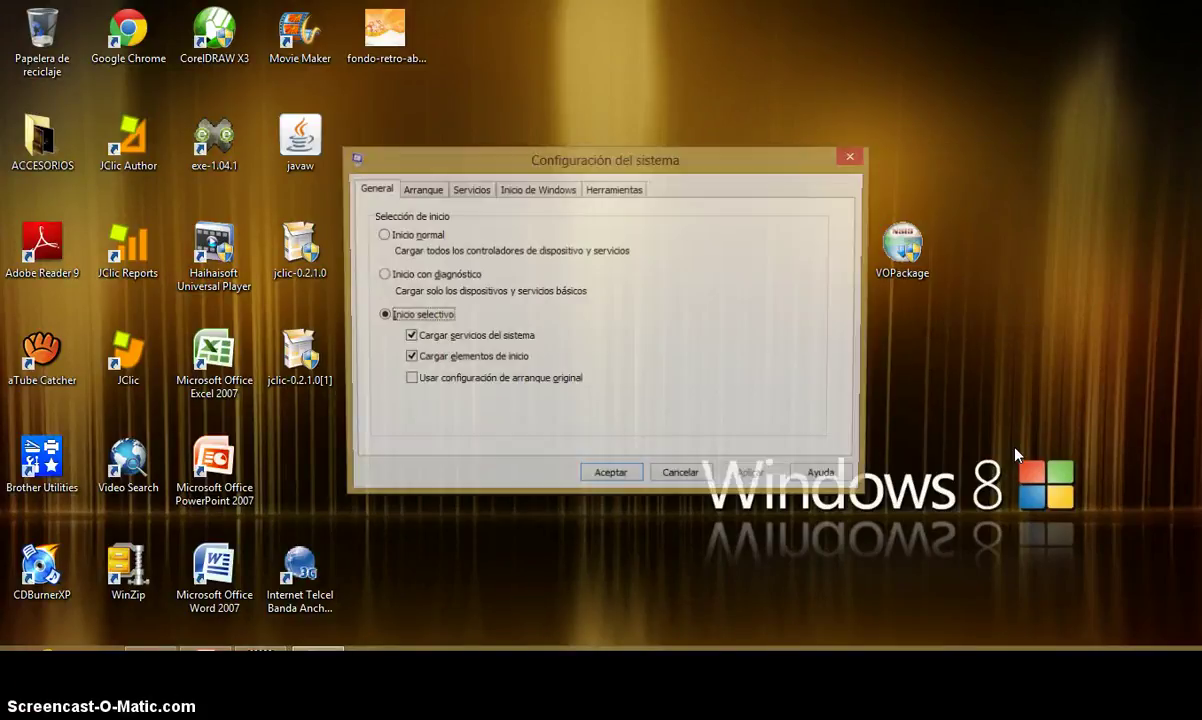
Reposition the System Configuration window and open the advanced boot options for the Windows 8 entry.
{"action": "left_click", "coordinate": [897, 329]}
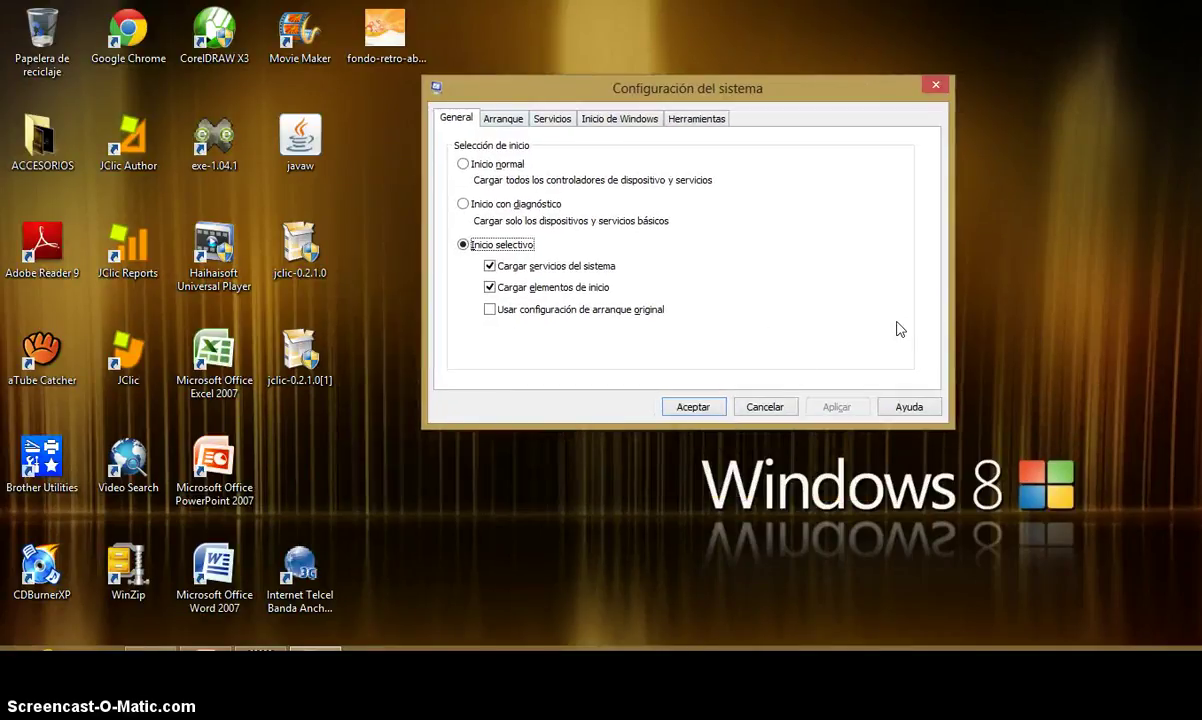
{"action": "left_click", "coordinate": [612, 42]}
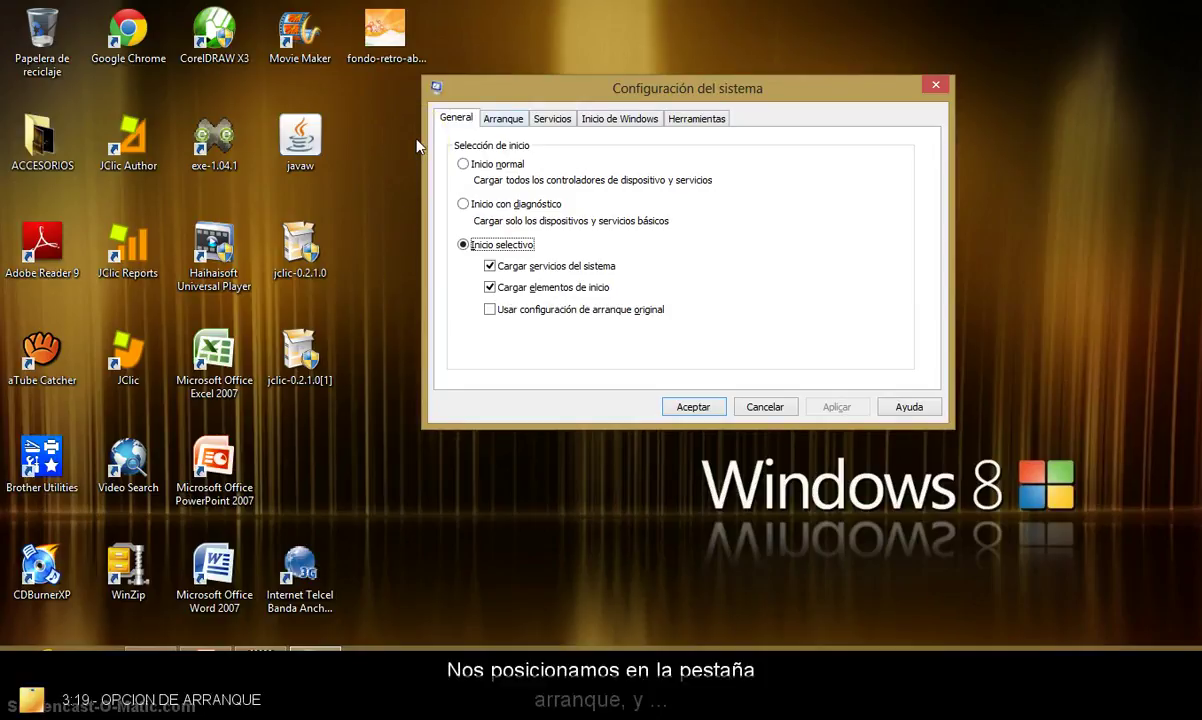
{"action": "key", "text": "ctrl+Tab"}
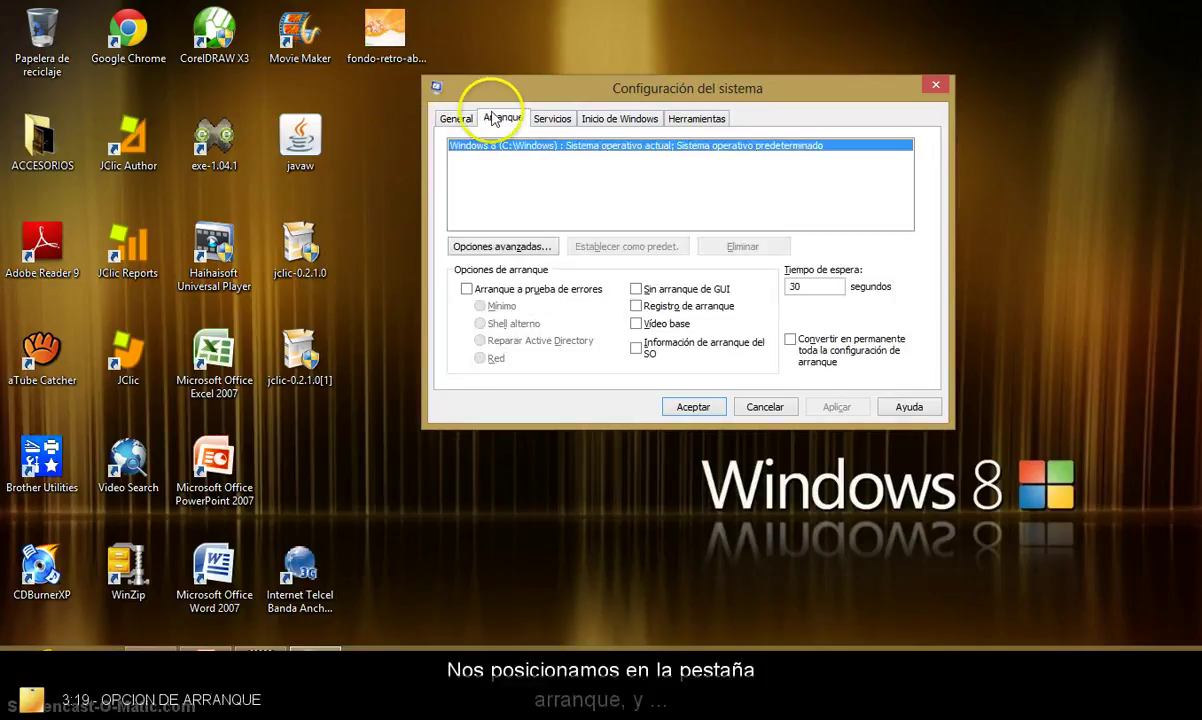
{"action": "left_click", "coordinate": [504, 247]}
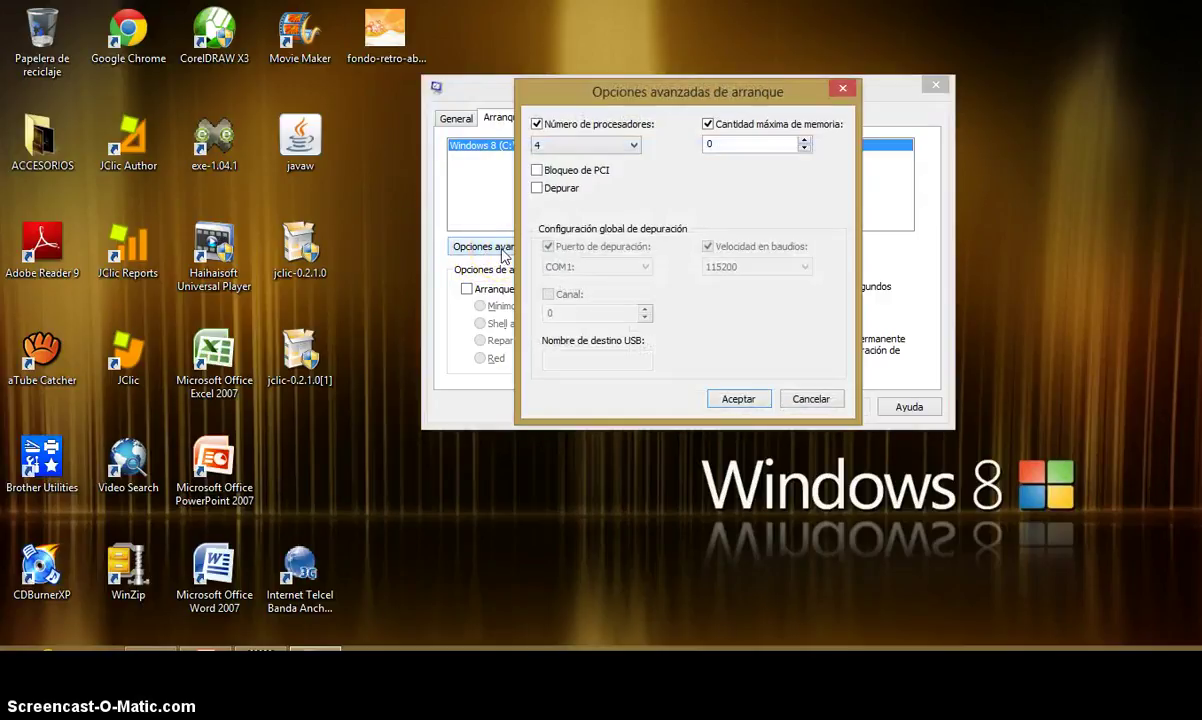
Set the number of processors to 1, and disable both the processor count and maximum memory options.
{"action": "left_click", "coordinate": [537, 125]}
{"action": "left_click", "coordinate": [536, 124]}
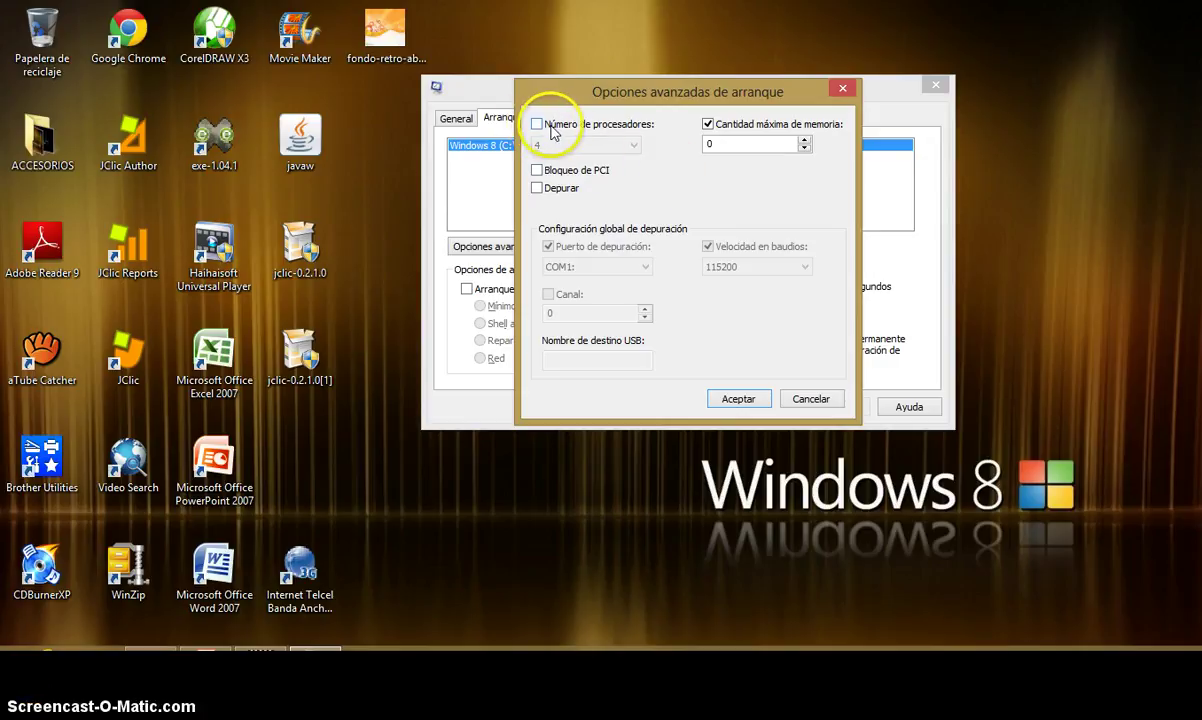
{"action": "left_click", "coordinate": [630, 146]}
{"action": "left_click", "coordinate": [552, 162]}
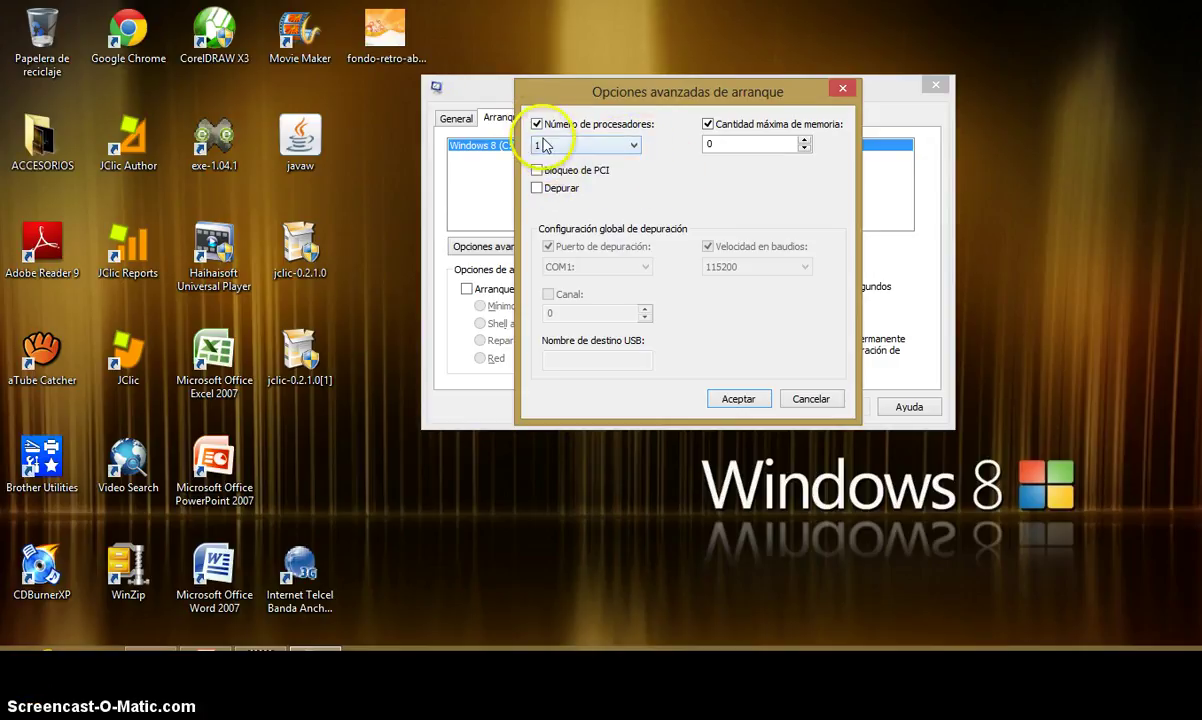
{"action": "left_click", "coordinate": [536, 124]}
{"action": "left_click", "coordinate": [708, 124]}
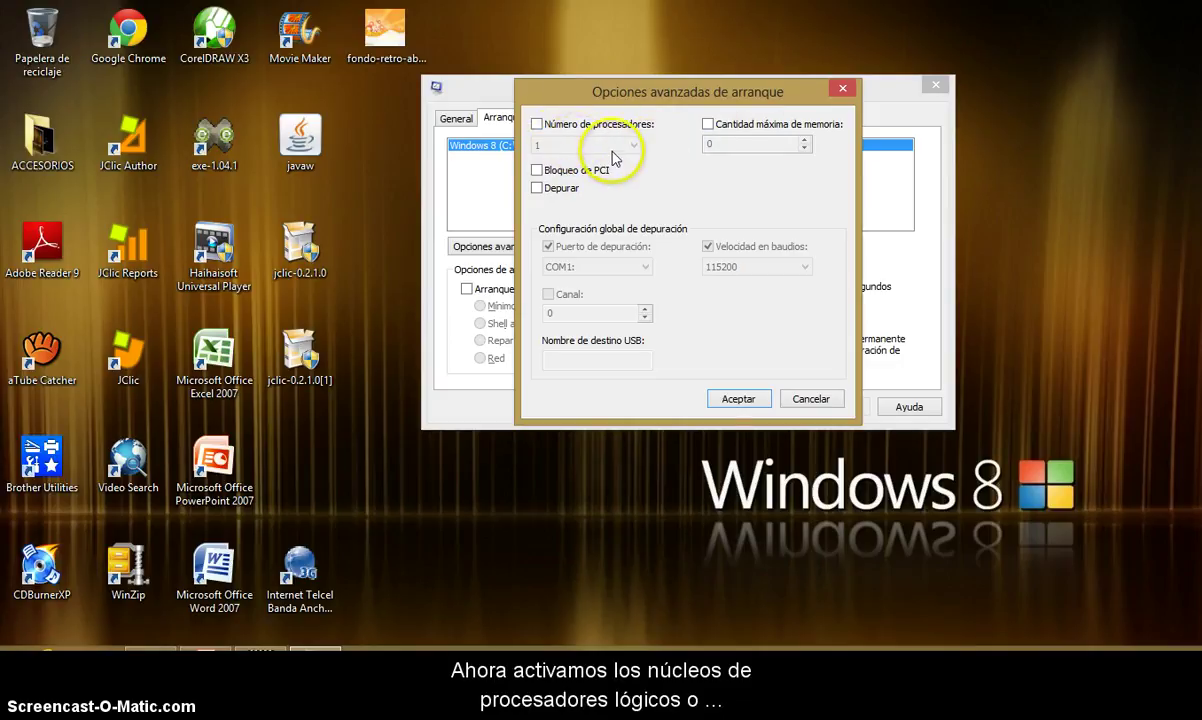
Enable the number of processors at 4 and the maximum memory at 4096, and accept the advanced boot options.
{"action": "left_click", "coordinate": [536, 125]}
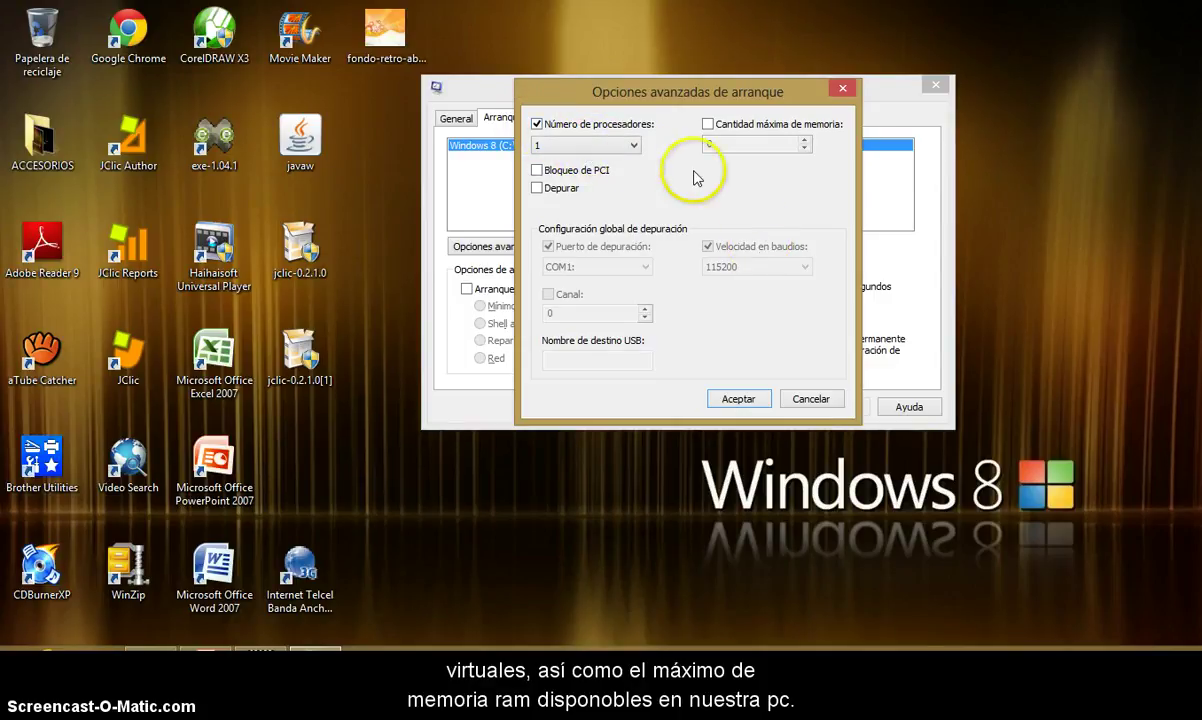
{"action": "left_click", "coordinate": [635, 147]}
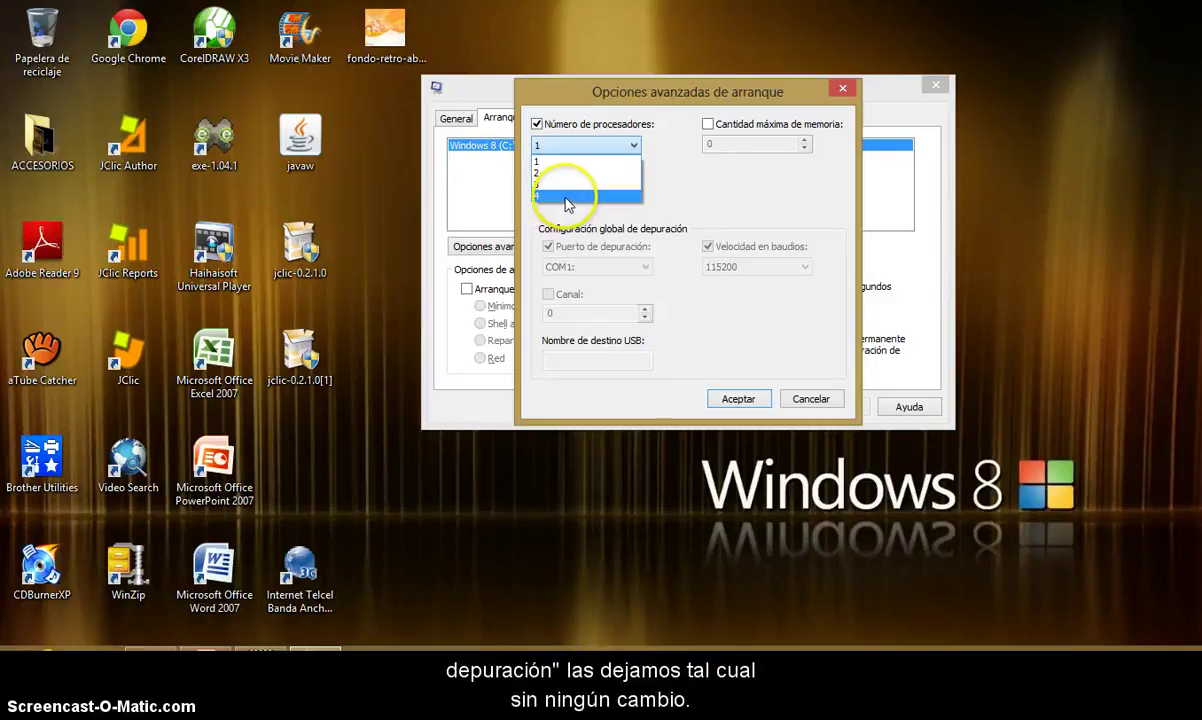
{"action": "mouse_move", "coordinate": [562, 192]}
{"action": "left_mouse_down"}
{"action": "mouse_move", "coordinate": [537, 168]}
{"action": "mouse_move", "coordinate": [561, 168]}
{"action": "mouse_move", "coordinate": [545, 182]}
{"action": "mouse_move", "coordinate": [550, 196]}
{"action": "left_mouse_up"}
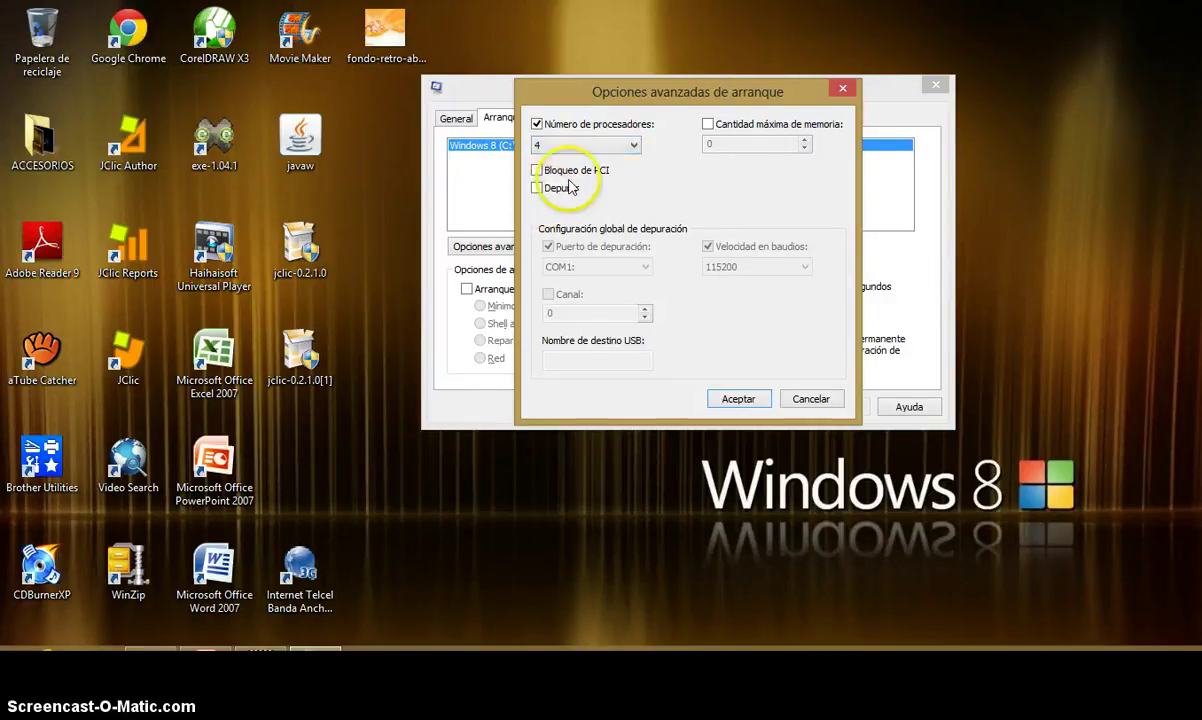
{"action": "left_click", "coordinate": [708, 124]}
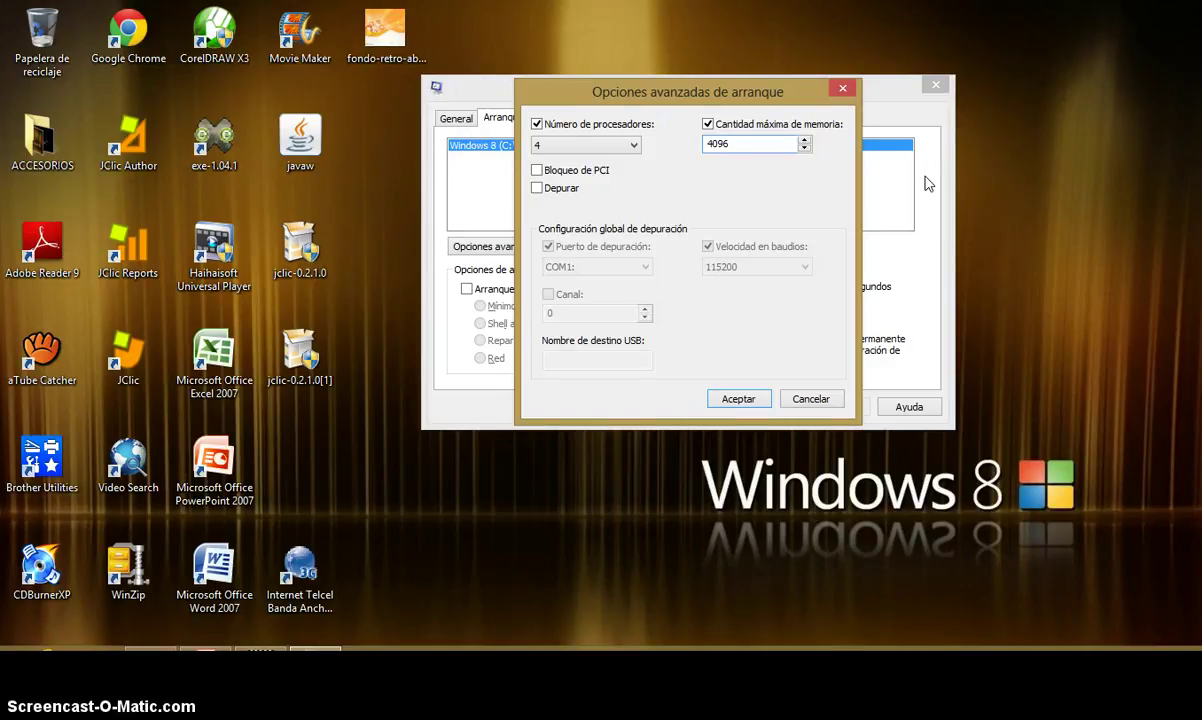
{"action": "left_click", "coordinate": [805, 141]}
{"action": "left_click", "coordinate": [805, 141]}
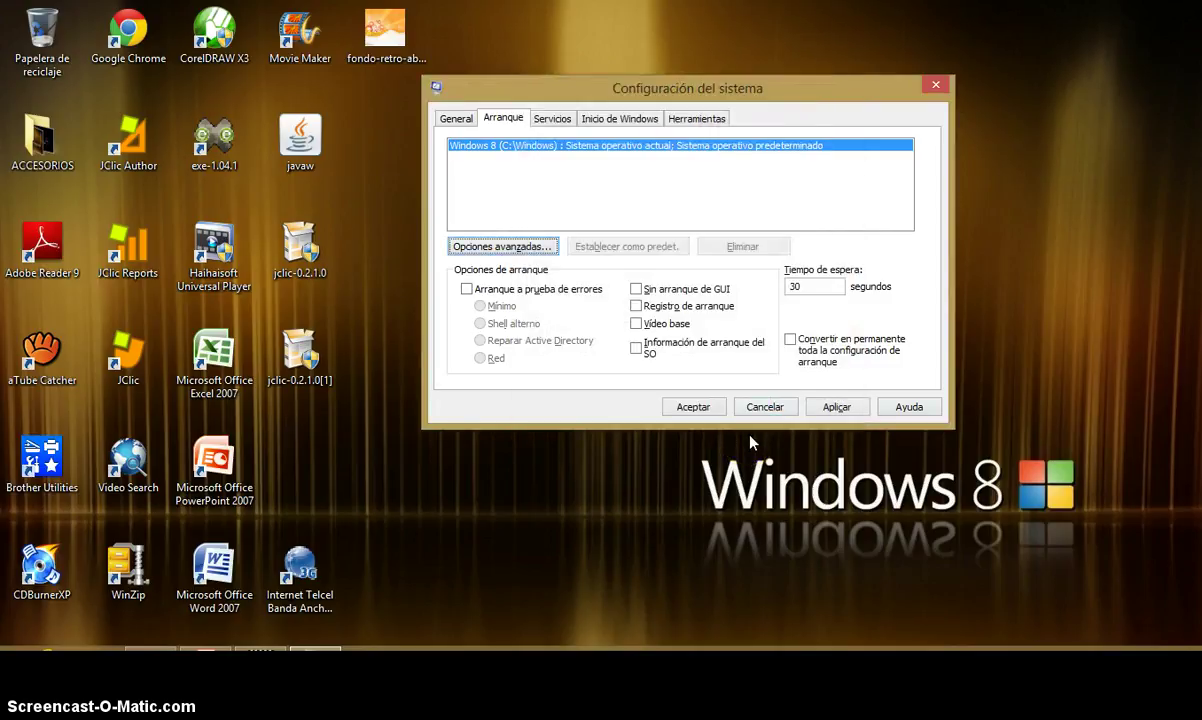
Accept the system configuration changes and exit without restarting the computer.
{"action": "left_click", "coordinate": [693, 407]}
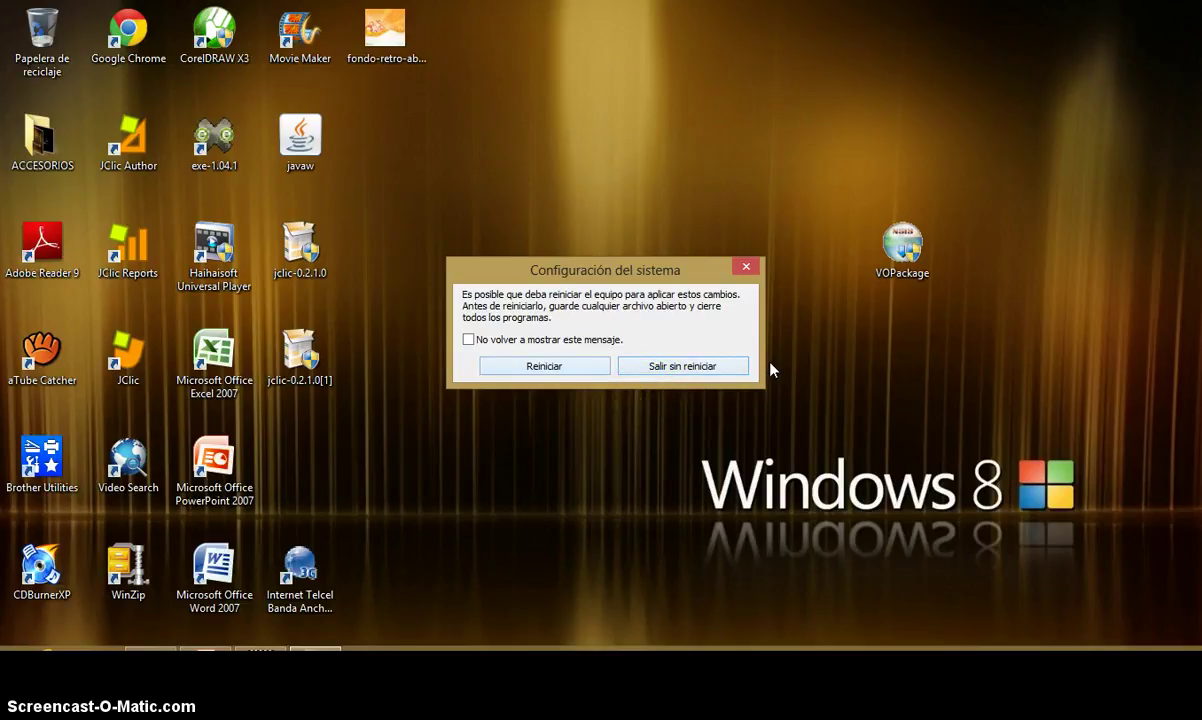
{"action": "left_click", "coordinate": [719, 394]}
{"action": "left_click", "coordinate": [679, 375]}
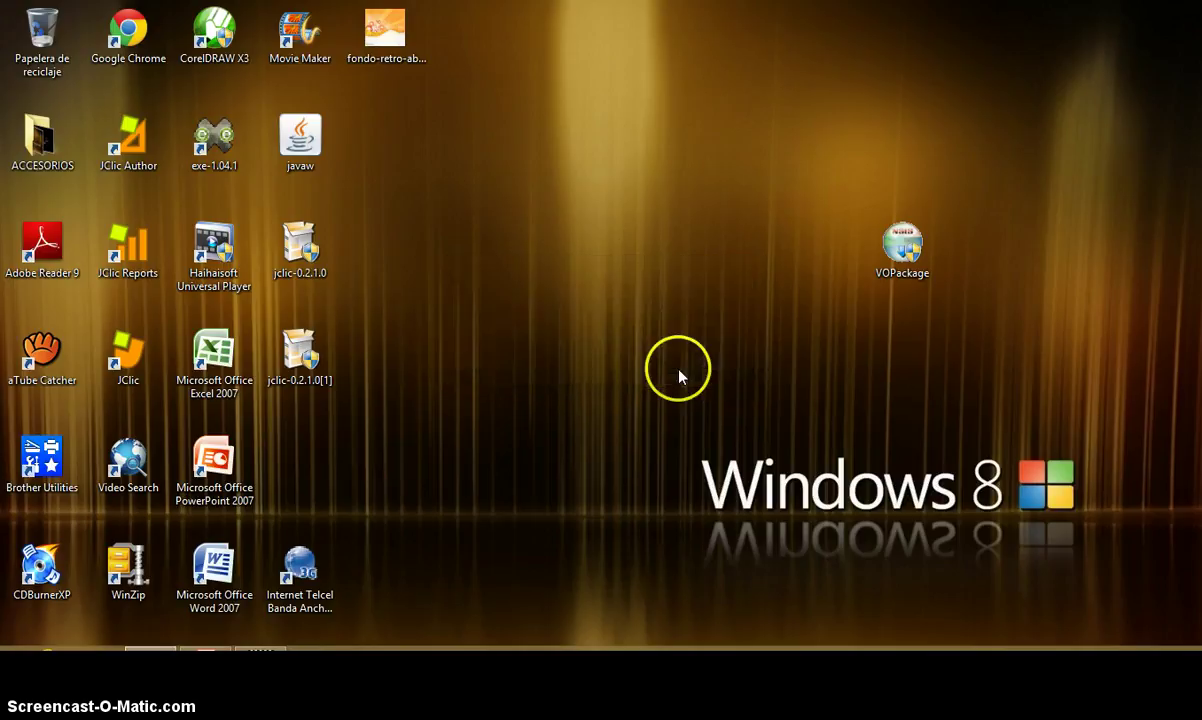